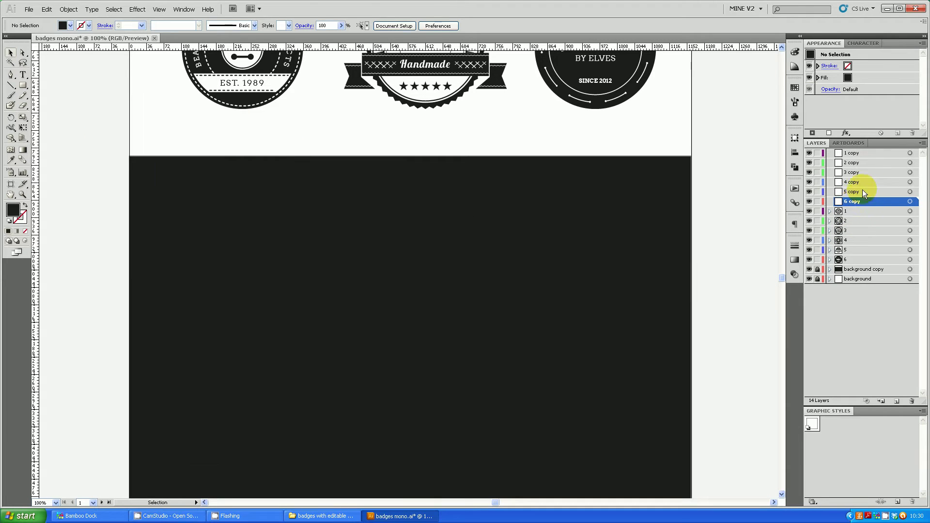
Delete the six copied badge layers (1 copy to 6 copy) from the Layers panel.
{"action": "left_click", "coordinate": [866, 154], "text": "shift"}
{"action": "left_click_drag", "start_coordinate": [870, 201], "coordinate": [912, 401]}
{"action": "scroll", "coordinate": [698, 280], "scroll_direction": "up", "scroll_amount": 5}
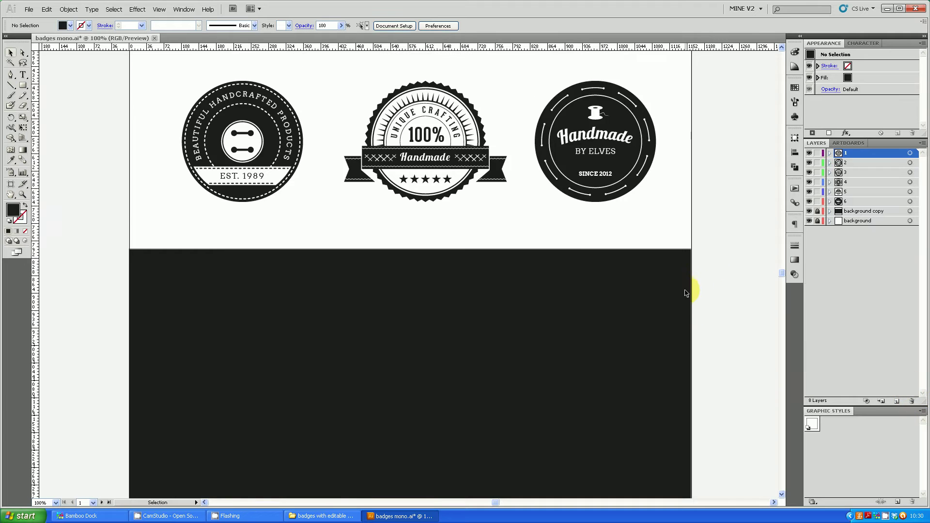
Bring the badges mono.ai document back to front and scroll up to the original badges.
{"action": "left_click", "coordinate": [173, 517]}
{"action": "left_click", "coordinate": [129, 38]}
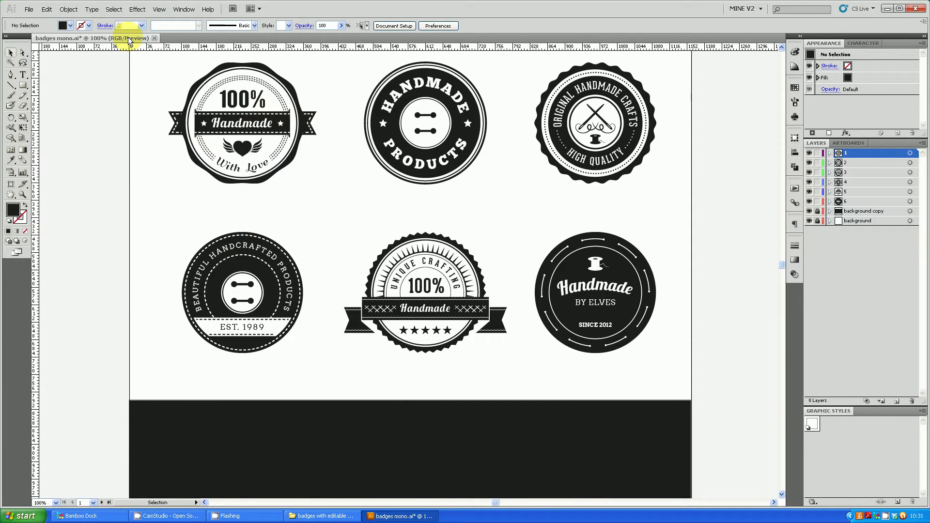
{"action": "scroll", "coordinate": [560, 150], "scroll_direction": "up", "scroll_amount": 1}
{"action": "scroll", "coordinate": [693, 267], "scroll_direction": "up", "scroll_amount": 1}
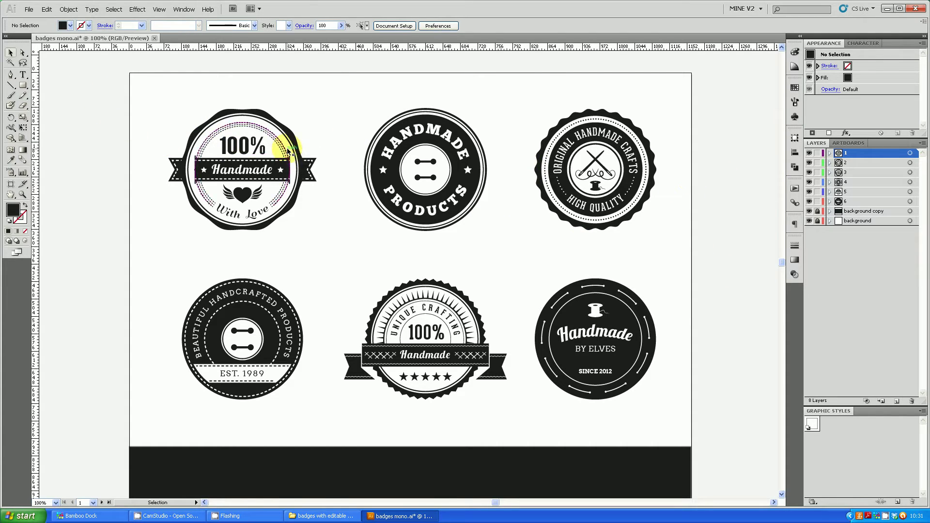
Marquee-select all six badges and open Edit > Edit Colors > Recolor Artwork for them.
{"action": "left_click_drag", "start_coordinate": [92, 96], "coordinate": [689, 409]}
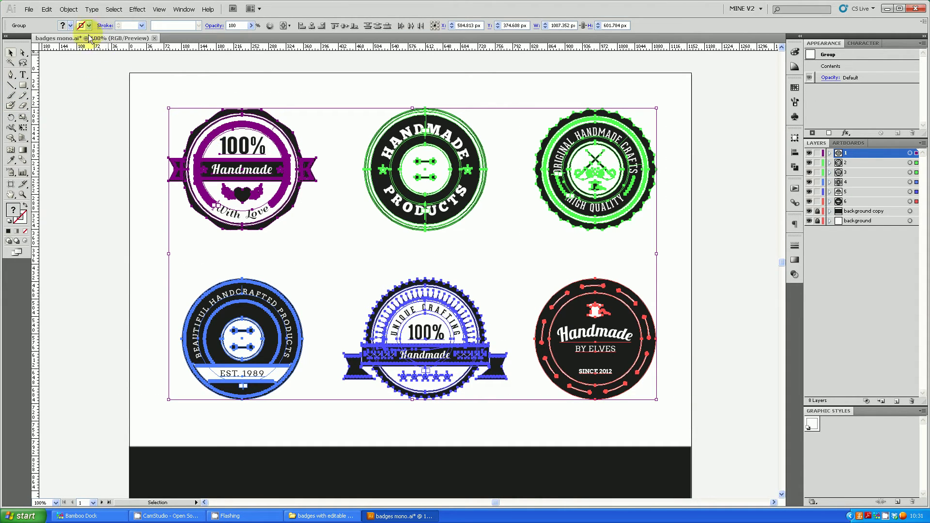
{"action": "left_click", "coordinate": [48, 10]}
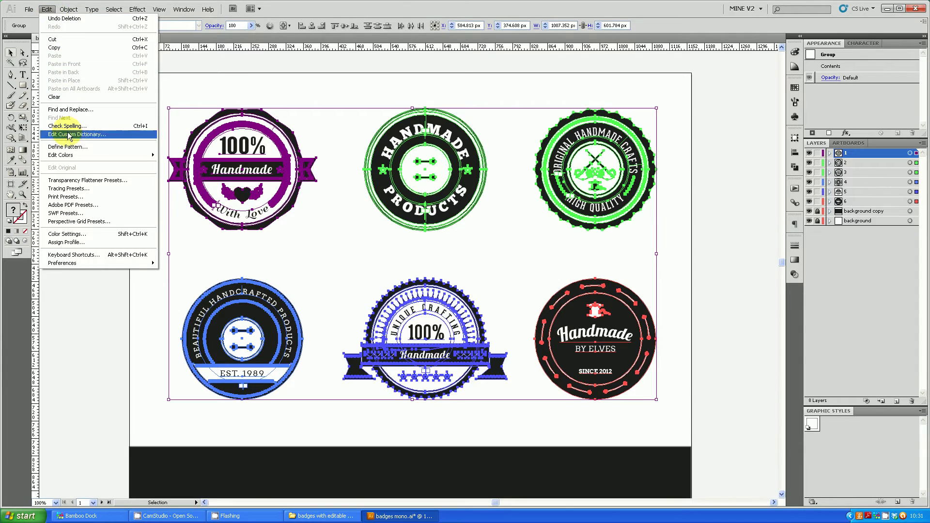
{"action": "mouse_move", "coordinate": [65, 155]}
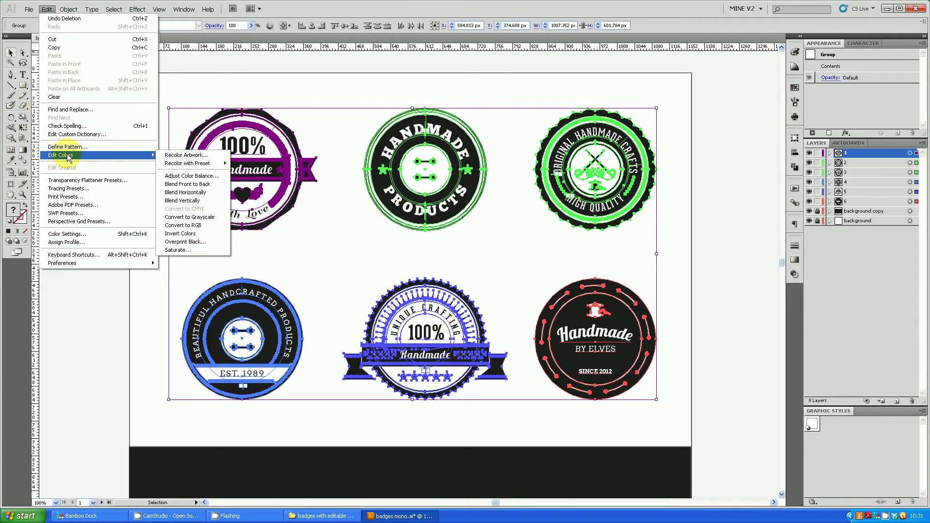
{"action": "left_click", "coordinate": [186, 156]}
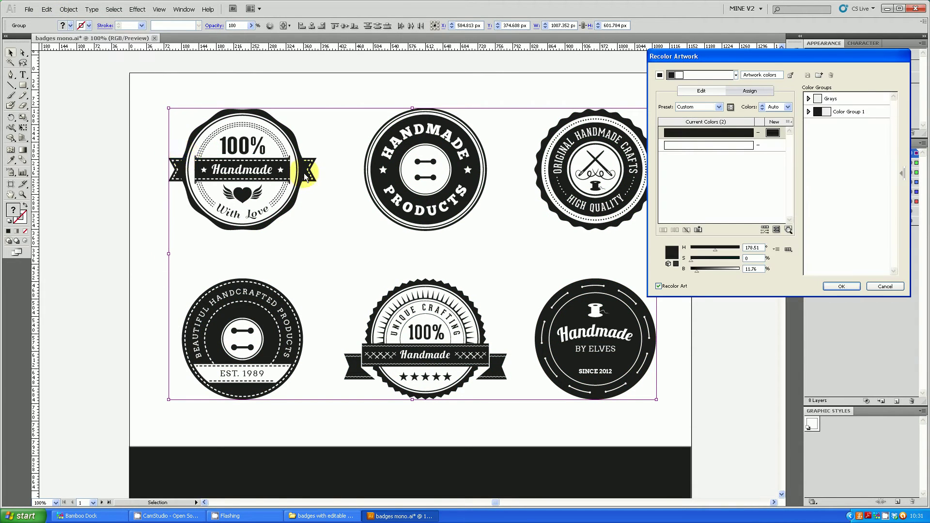
Cancel Recolor Artwork and Alt-drag a copy of the six badges down onto the charcoal background.
{"action": "left_click", "coordinate": [878, 288]}
{"action": "scroll", "coordinate": [672, 275], "scroll_direction": "down", "scroll_amount": 3}
{"action": "scroll", "coordinate": [671, 272], "scroll_direction": "down", "scroll_amount": 2}
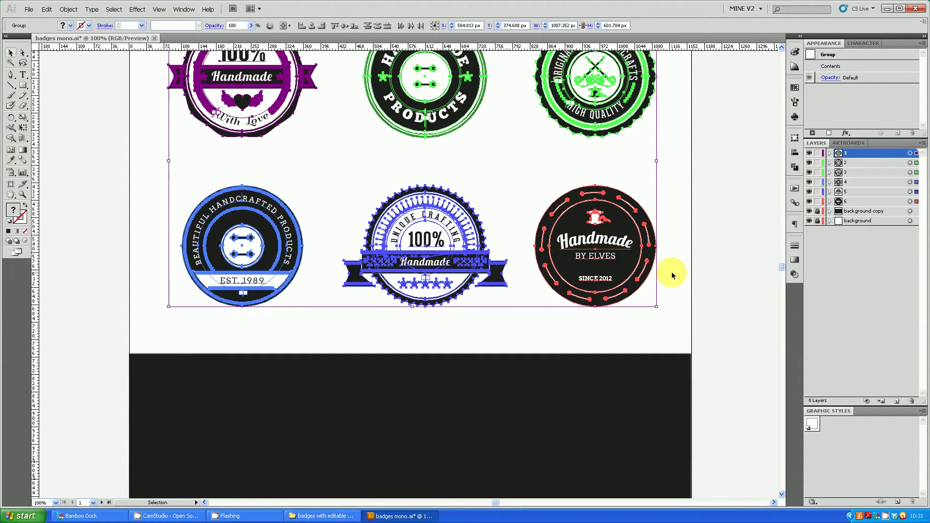
{"action": "scroll", "coordinate": [671, 272], "scroll_direction": "up", "scroll_amount": 2}
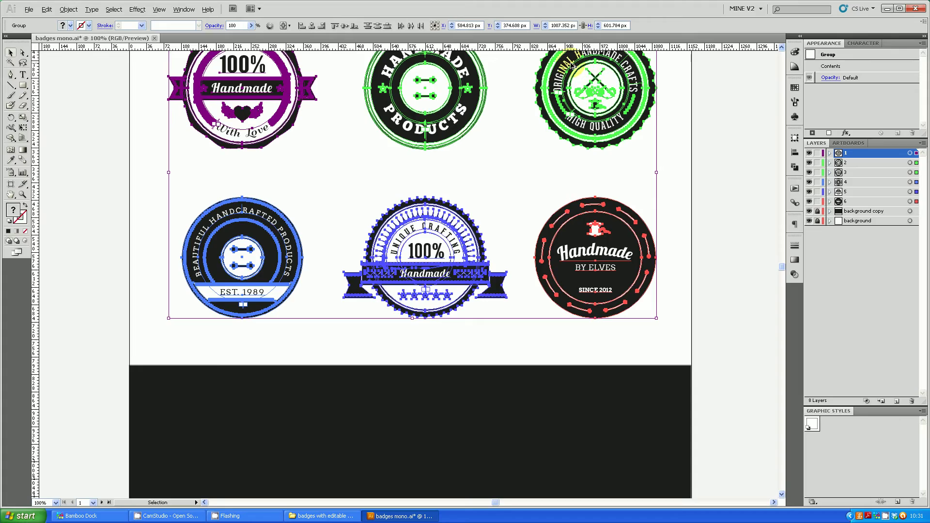
{"action": "left_click_drag", "start_coordinate": [573, 71], "coordinate": [574, 443]}
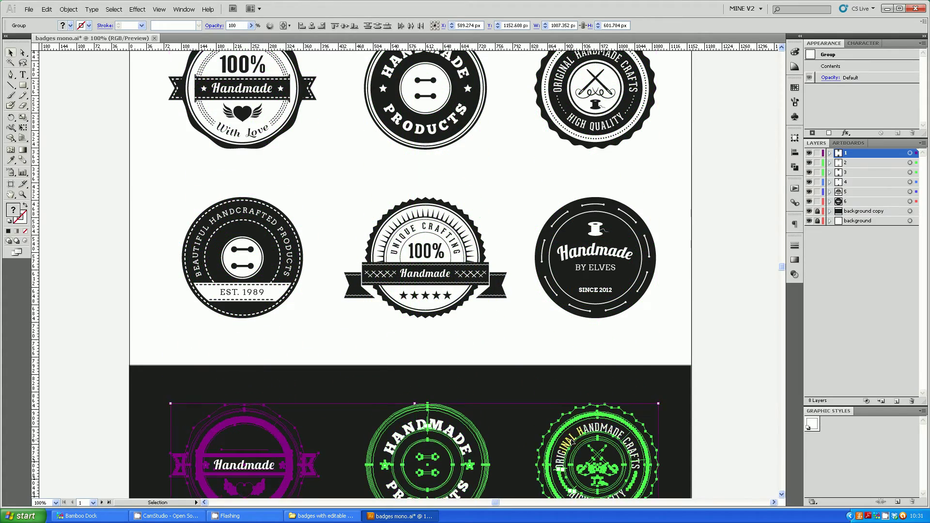
{"action": "scroll", "coordinate": [688, 369], "scroll_direction": "down", "scroll_amount": 3}
{"action": "scroll", "coordinate": [722, 356], "scroll_direction": "down", "scroll_amount": 2}
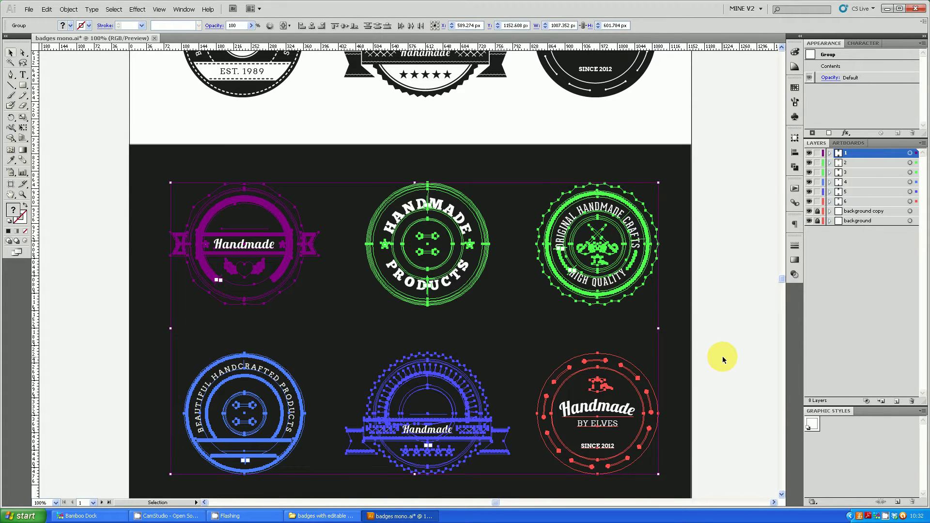
{"action": "scroll", "coordinate": [722, 359], "scroll_direction": "up", "scroll_amount": 1}
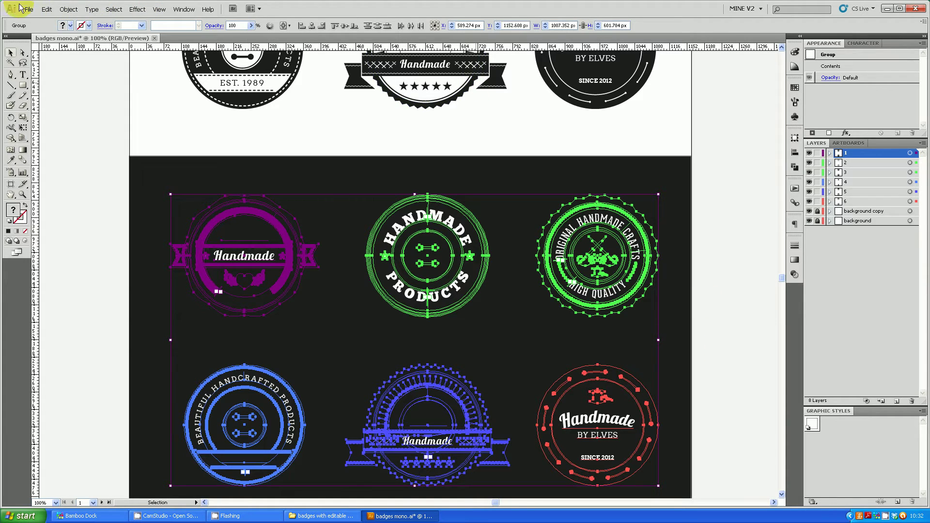
Open Edit > Edit Colors > Recolor Artwork for the copied badges.
{"action": "left_click", "coordinate": [47, 9]}
{"action": "mouse_move", "coordinate": [77, 154]}
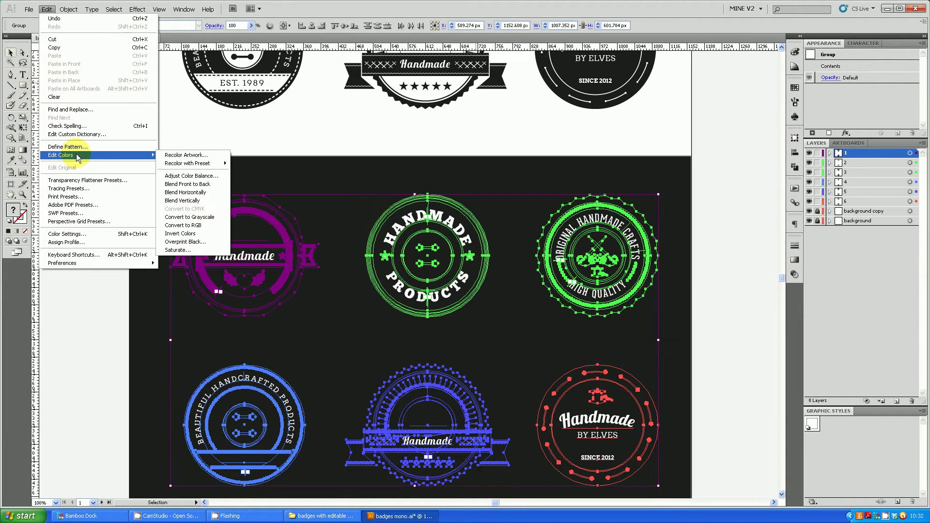
{"action": "left_click", "coordinate": [203, 158]}
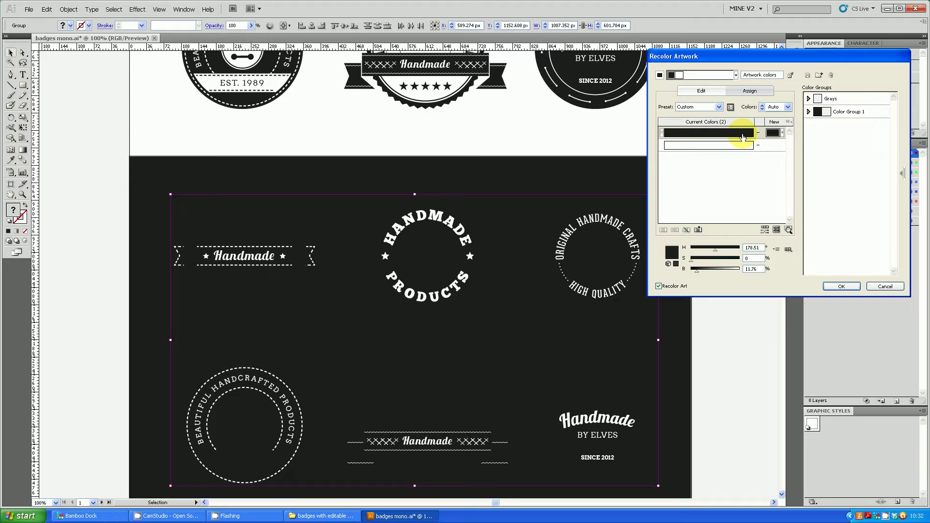
Bring up the Color Picker for the black row's New colour, glancing at the swatches first.
{"action": "double_click", "coordinate": [773, 133]}
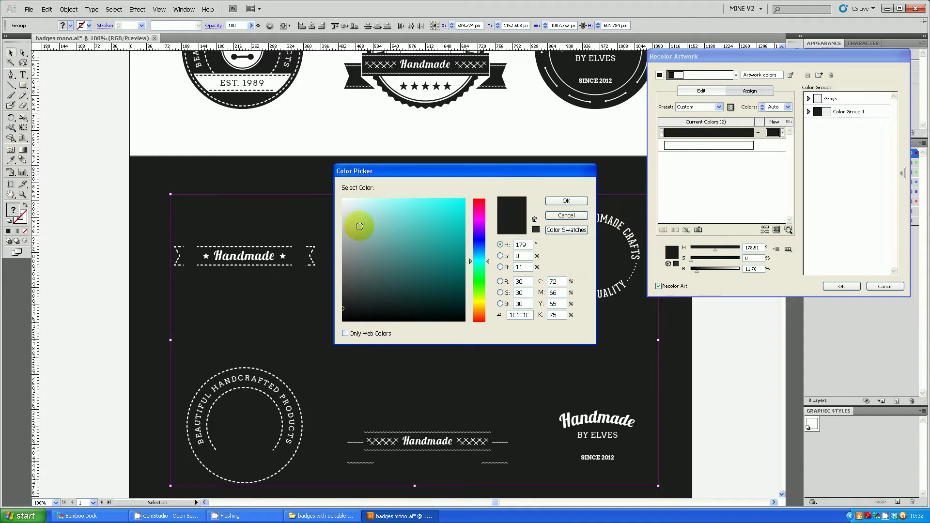
{"action": "left_click", "coordinate": [582, 230]}
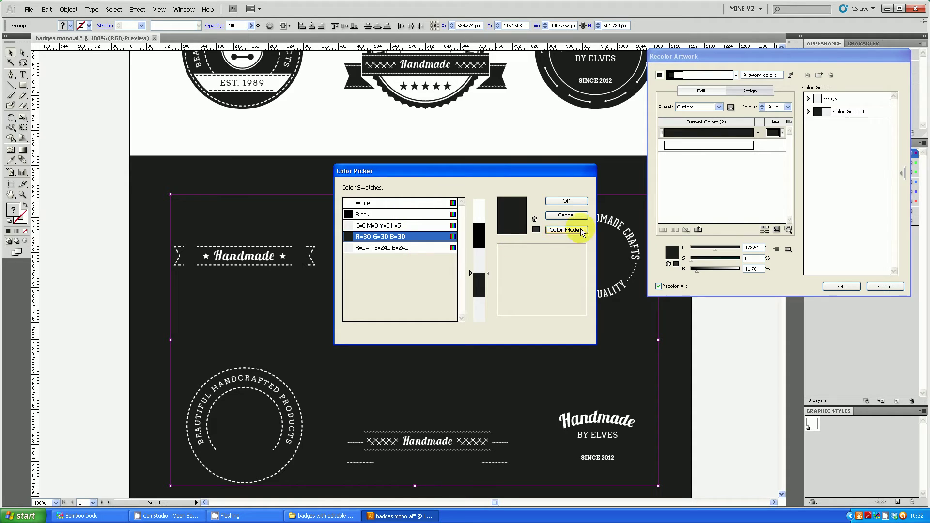
{"action": "left_click", "coordinate": [566, 216]}
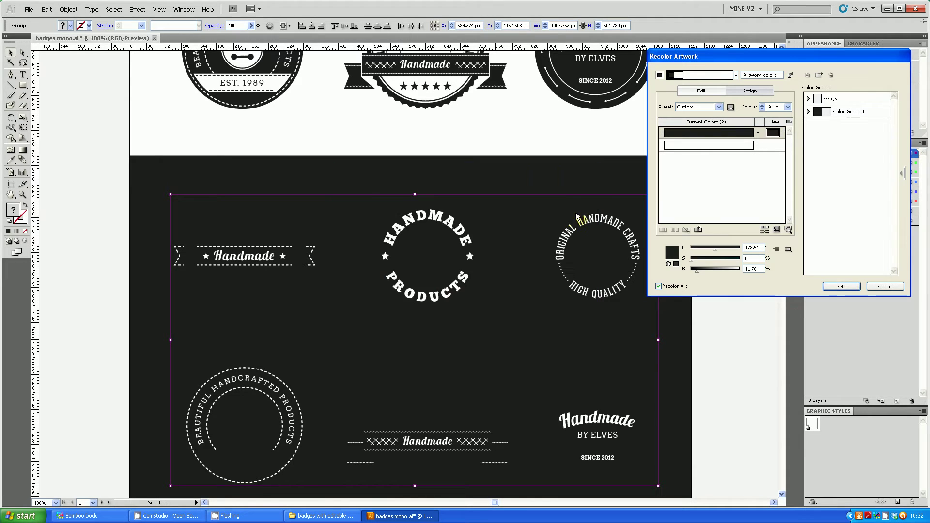
{"action": "double_click", "coordinate": [772, 134]}
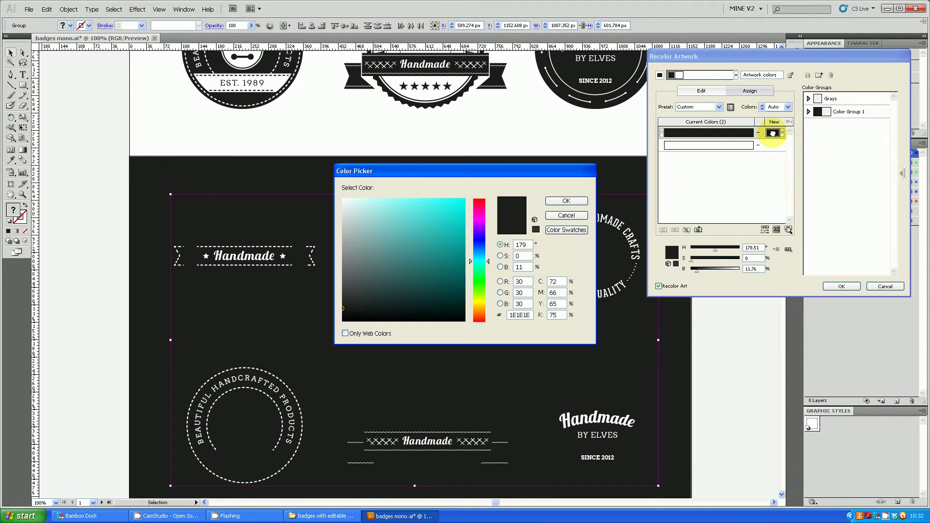
Replace the copied badges' black with white FFFFFF and select the white row's empty New slot.
{"action": "left_click_drag", "start_coordinate": [348, 206], "coordinate": [324, 186]}
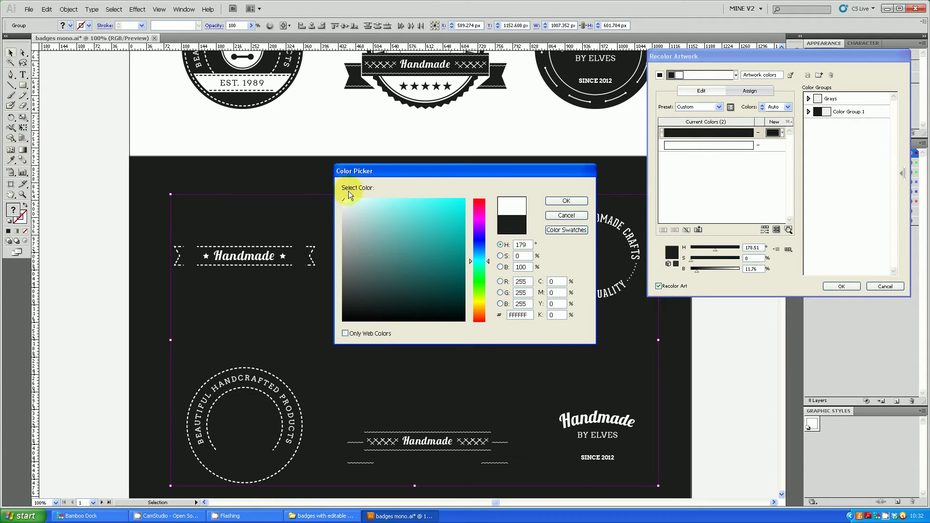
{"action": "left_click", "coordinate": [563, 202]}
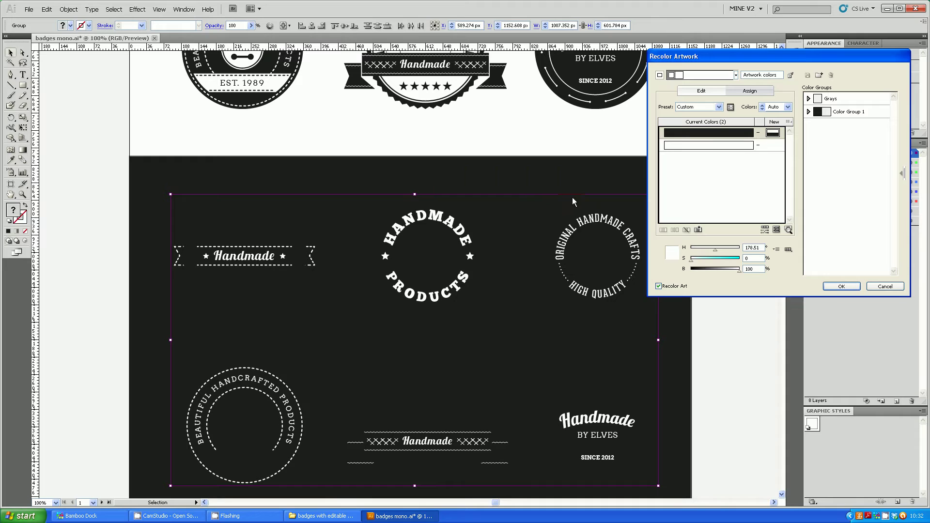
{"action": "left_click", "coordinate": [771, 145]}
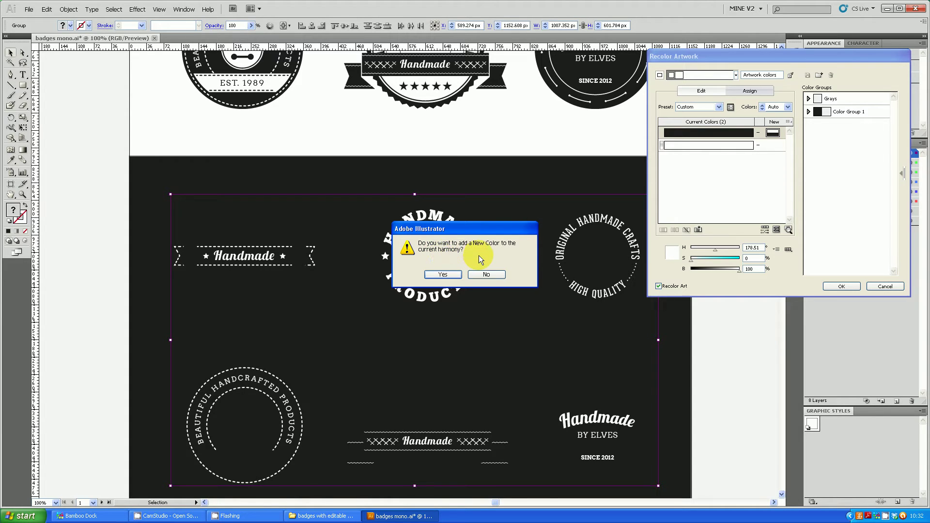
Map the copied badges' white to charcoal 1E1E1E, then close Recolor Artwork without applying.
{"action": "left_click", "coordinate": [455, 274]}
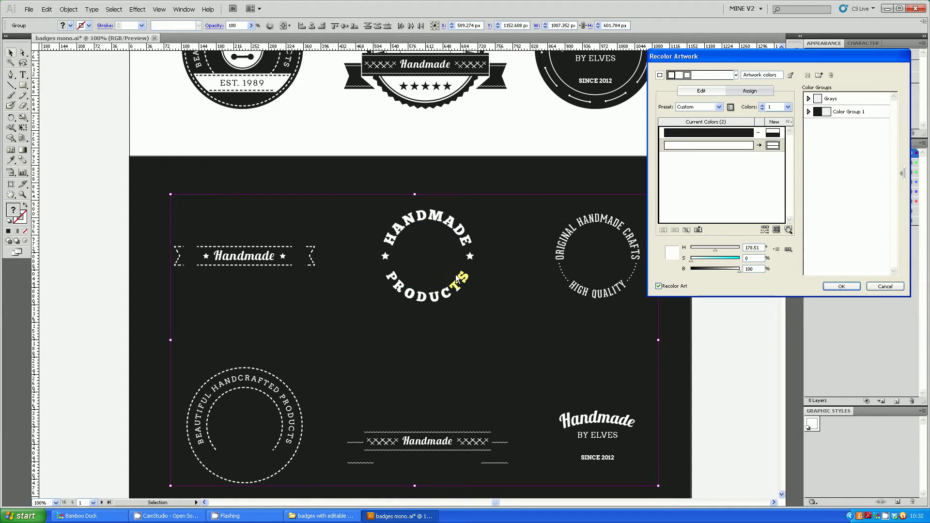
{"action": "left_click", "coordinate": [771, 147]}
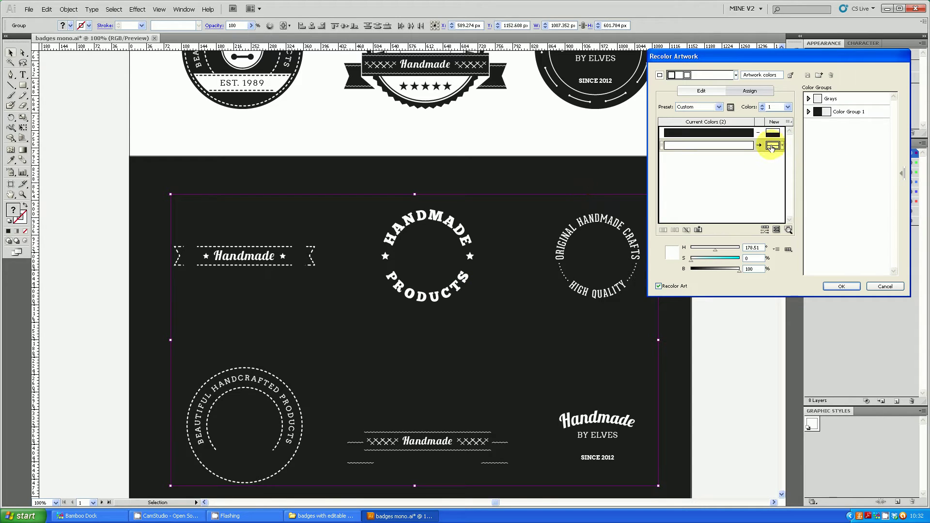
{"action": "double_click", "coordinate": [772, 147]}
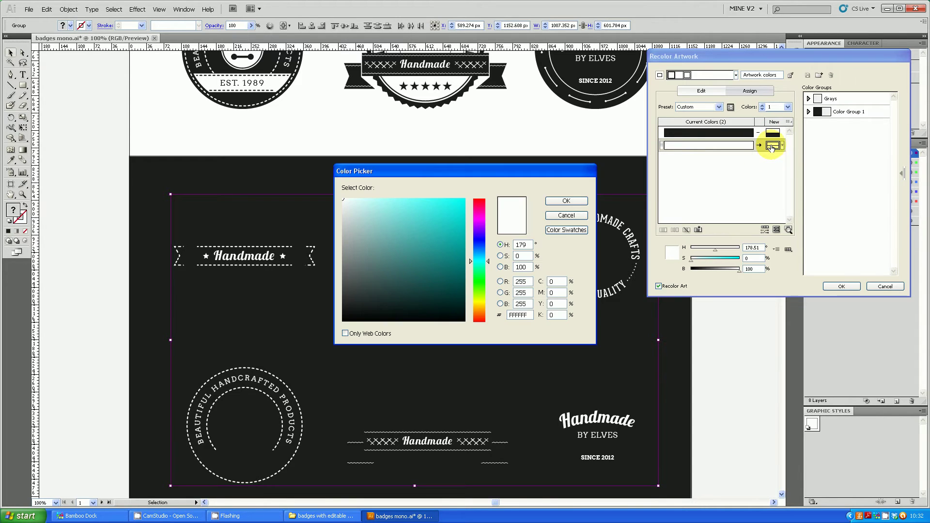
{"action": "left_click", "coordinate": [339, 304]}
{"action": "left_click_drag", "start_coordinate": [339, 304], "coordinate": [337, 306]}
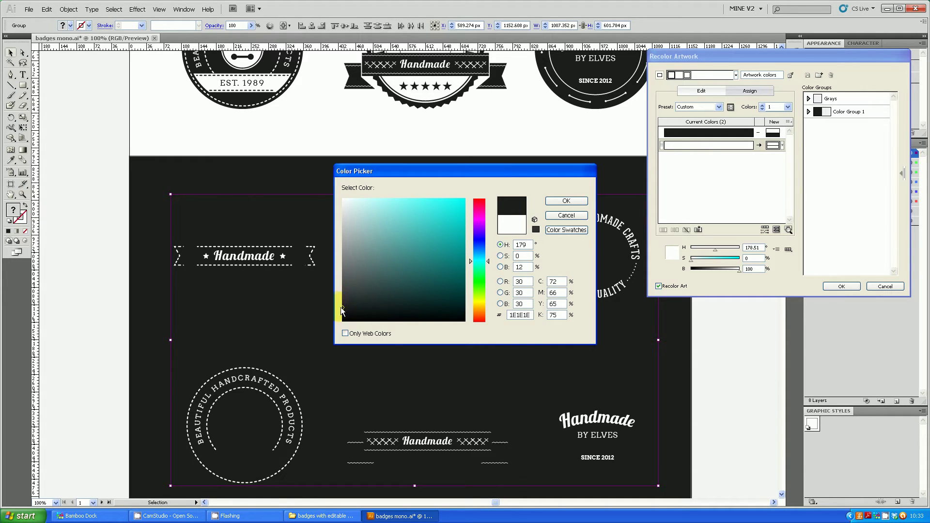
{"action": "left_click", "coordinate": [567, 201]}
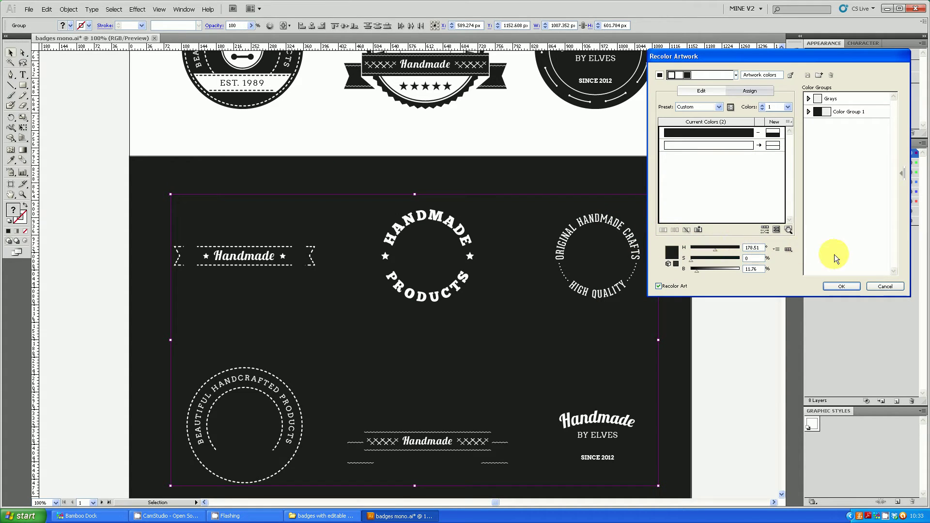
{"action": "left_click", "coordinate": [878, 287]}
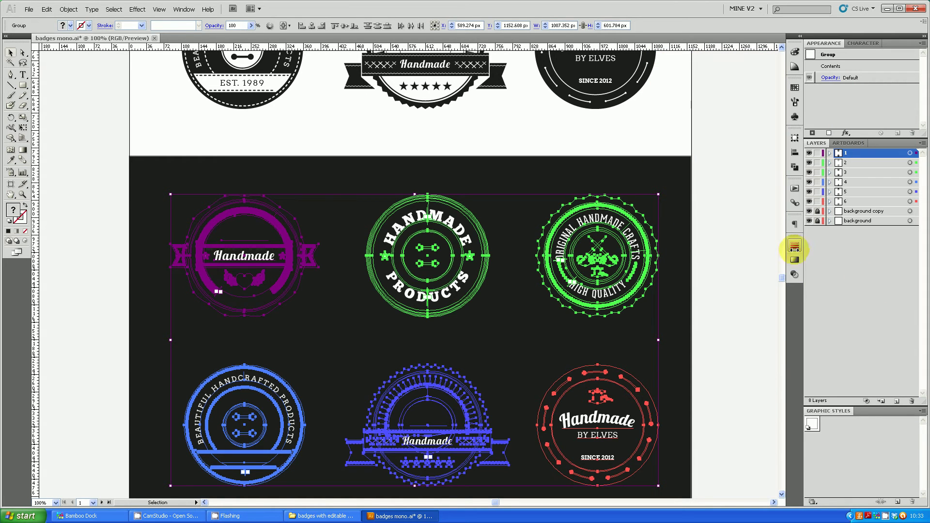
Deselect, then marquee-select all six badges on the charcoal background.
{"action": "left_click", "coordinate": [732, 234]}
{"action": "scroll", "coordinate": [477, 255], "scroll_direction": "down", "scroll_amount": 1}
{"action": "scroll", "coordinate": [478, 255], "scroll_direction": "down", "scroll_amount": 1}
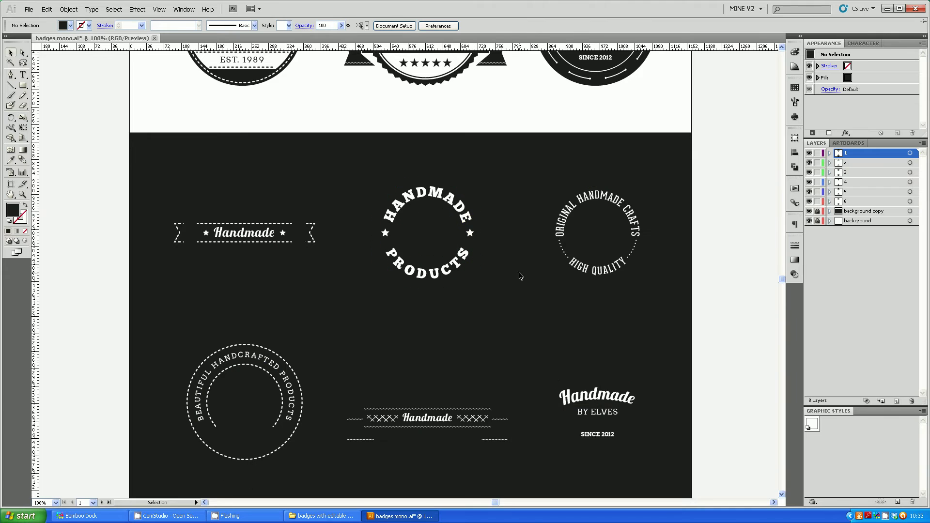
{"action": "left_click", "coordinate": [116, 176]}
{"action": "left_click_drag", "start_coordinate": [117, 176], "coordinate": [674, 465]}
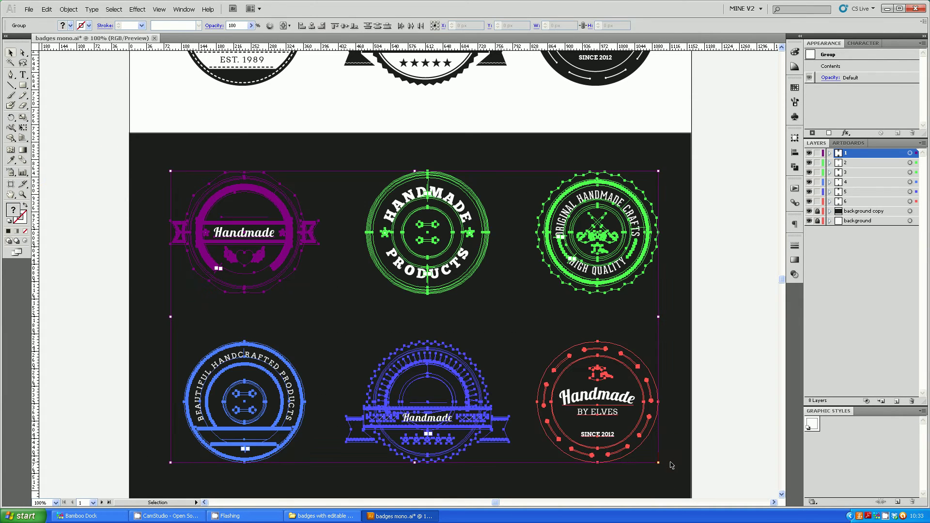
Reopen Recolor Artwork for the copied badges and open its Recolor Options.
{"action": "left_click", "coordinate": [46, 9]}
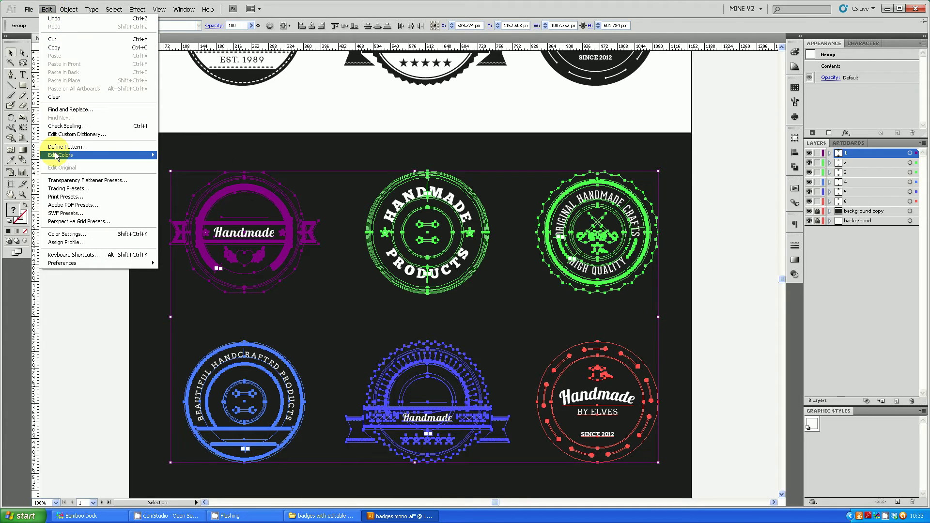
{"action": "mouse_move", "coordinate": [97, 155]}
{"action": "left_click", "coordinate": [174, 156]}
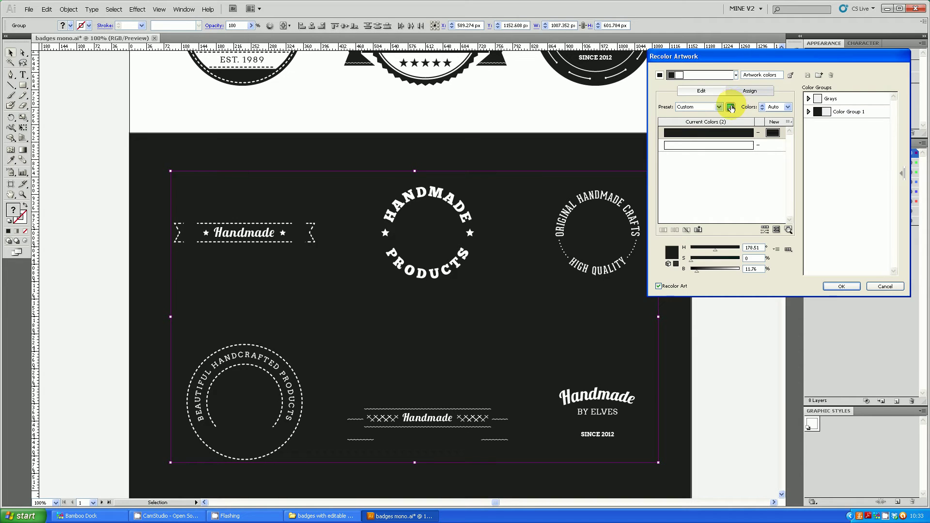
{"action": "left_click", "coordinate": [732, 108]}
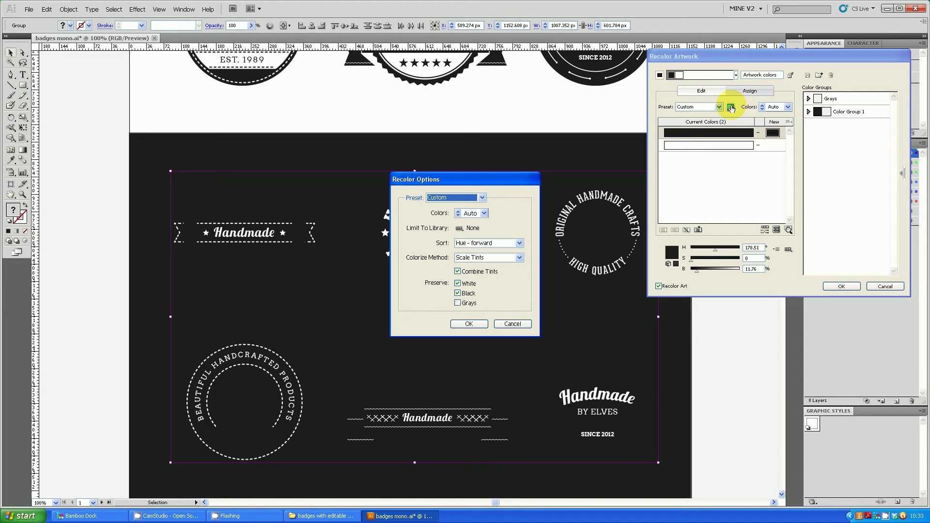
Uncheck Preserve White and Black in Recolor Options and apply the recolour to the copied badges.
{"action": "left_click", "coordinate": [463, 285]}
{"action": "left_click", "coordinate": [464, 294]}
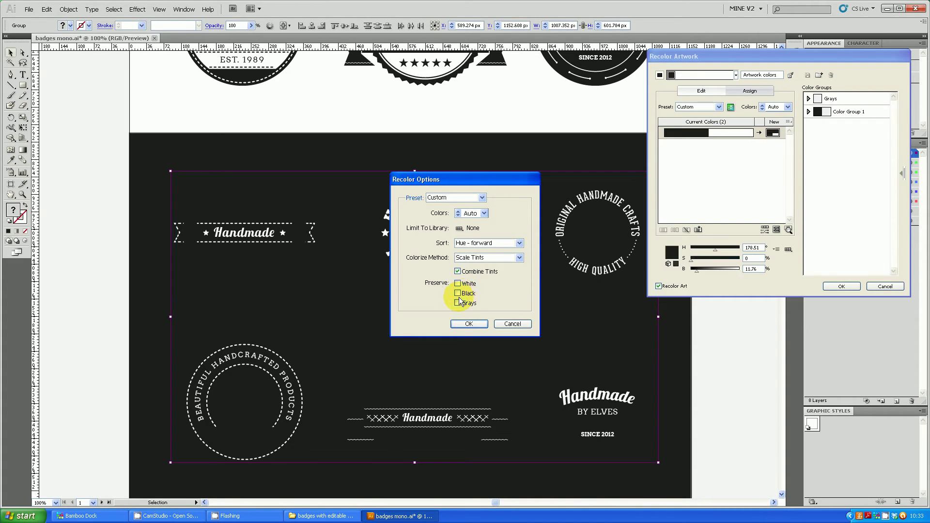
{"action": "left_click", "coordinate": [469, 324]}
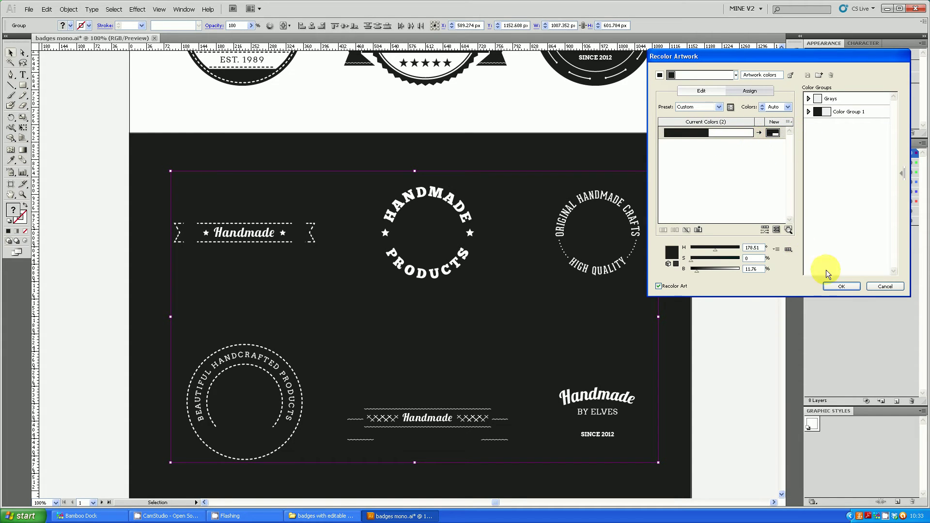
{"action": "left_click", "coordinate": [881, 288]}
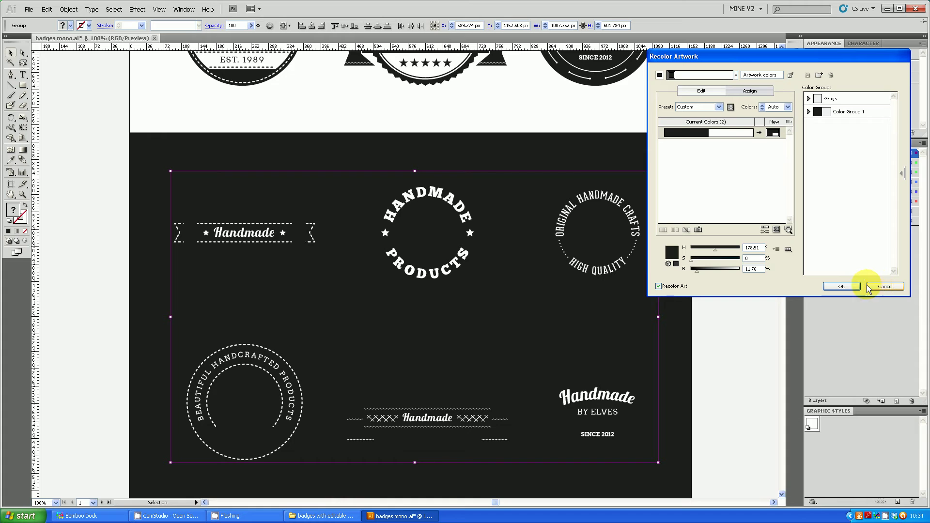
{"action": "left_click", "coordinate": [856, 286]}
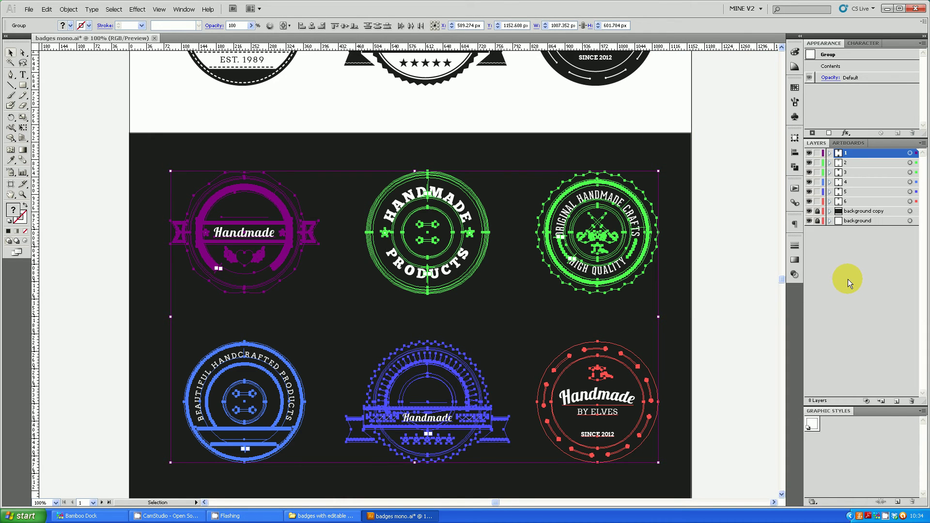
Choose Edit > Edit Colors > Recolor Artwork for the charcoal-and-white badge copy.
{"action": "left_click", "coordinate": [46, 9]}
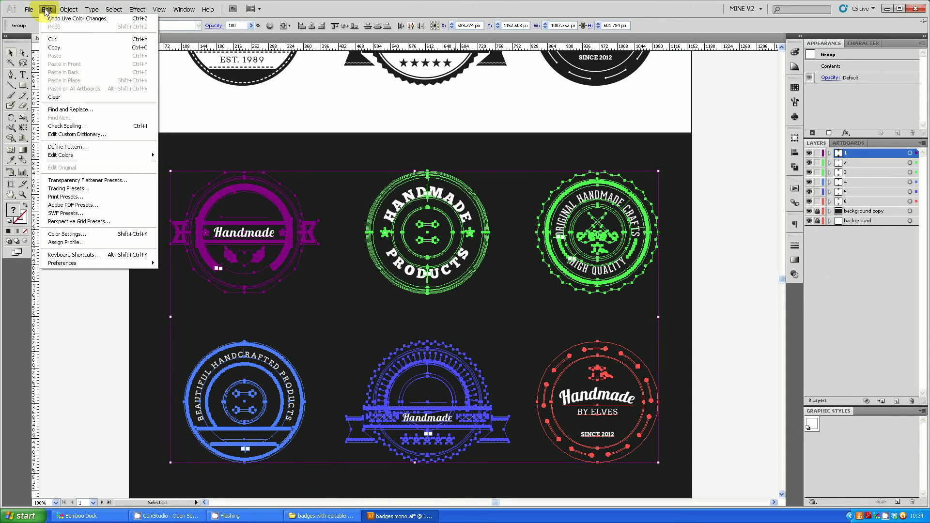
{"action": "mouse_move", "coordinate": [90, 155]}
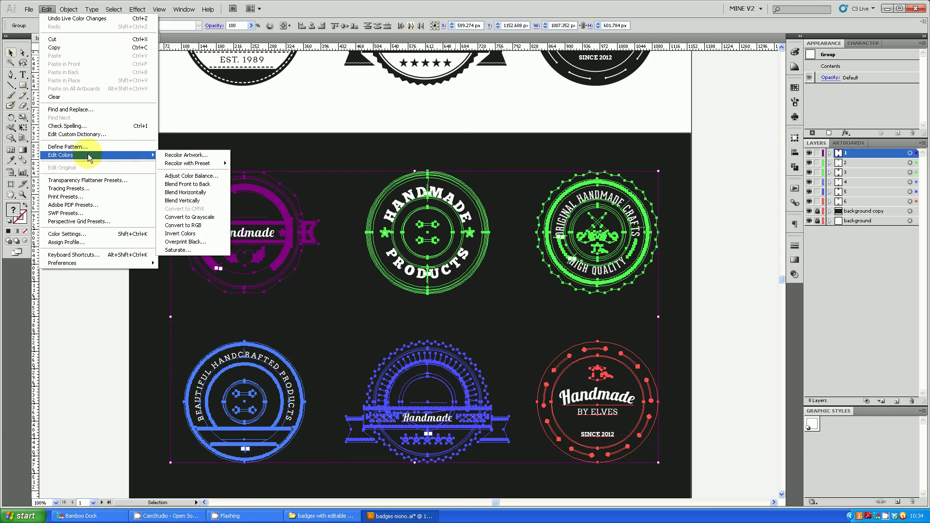
{"action": "left_click", "coordinate": [168, 156]}
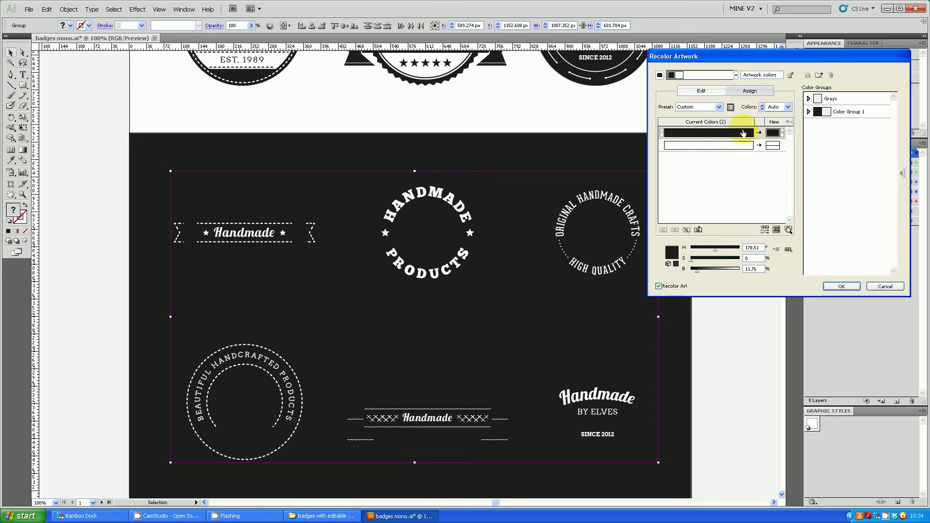
Map the copy's black to near-white FCFCFC and its white to dark charcoal, then apply.
{"action": "double_click", "coordinate": [774, 134]}
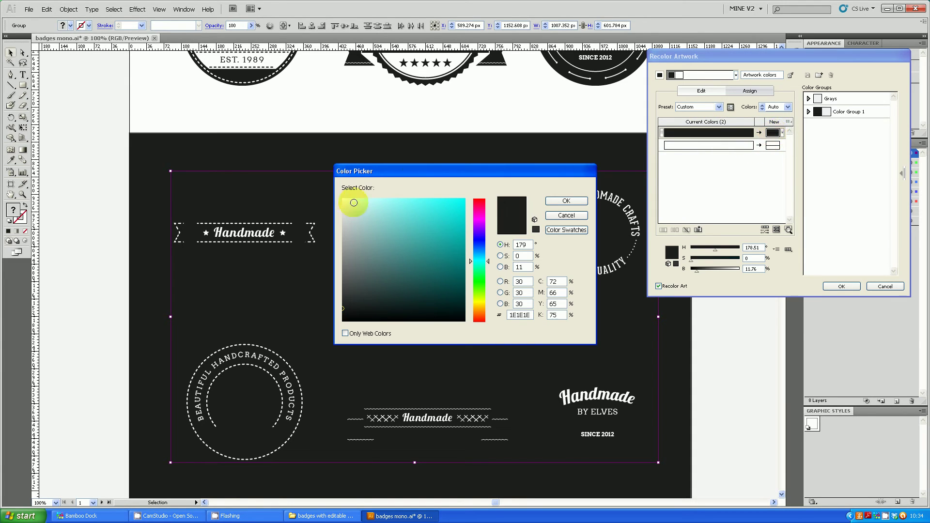
{"action": "left_click_drag", "start_coordinate": [348, 206], "coordinate": [332, 197]}
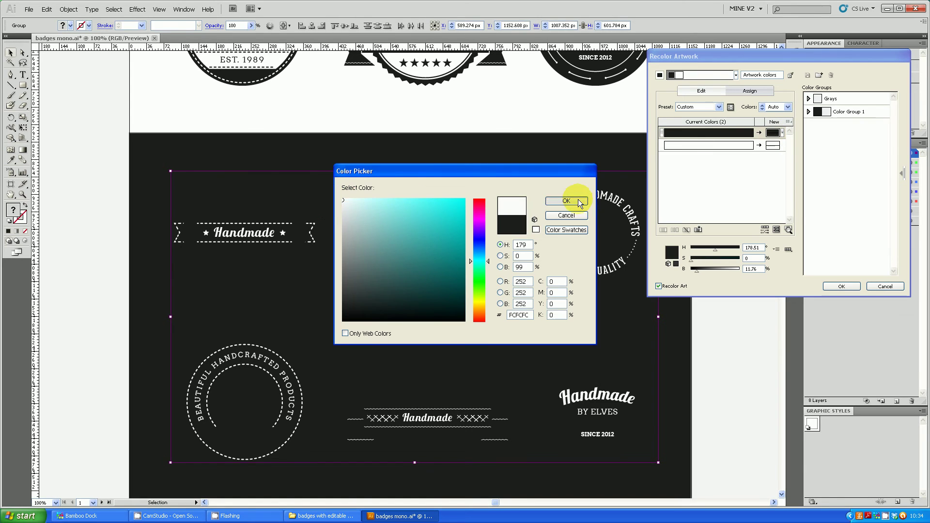
{"action": "left_click", "coordinate": [560, 203]}
{"action": "double_click", "coordinate": [773, 145]}
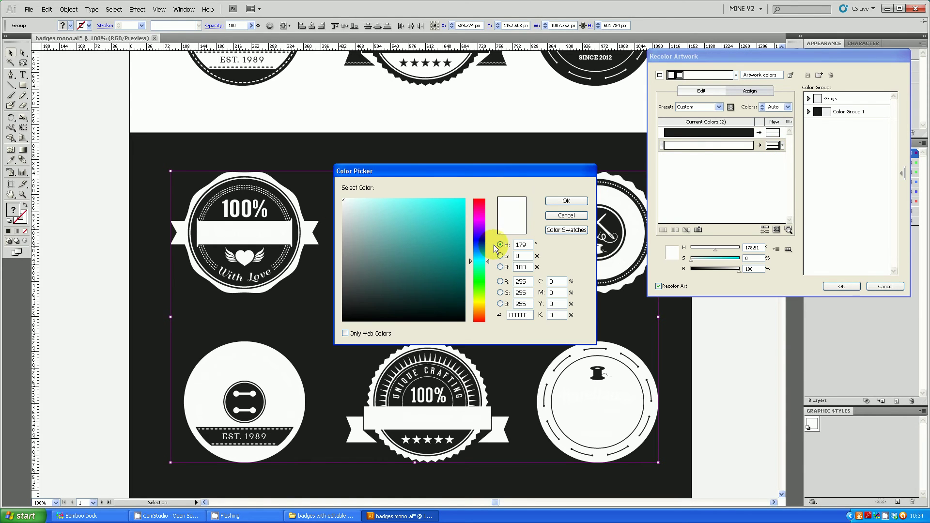
{"action": "left_click_drag", "start_coordinate": [340, 297], "coordinate": [332, 307]}
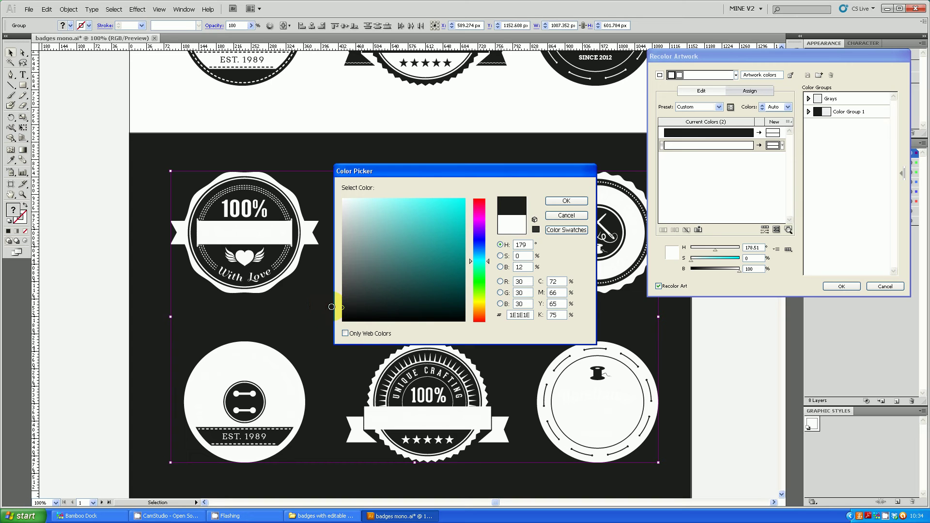
{"action": "left_click", "coordinate": [559, 204]}
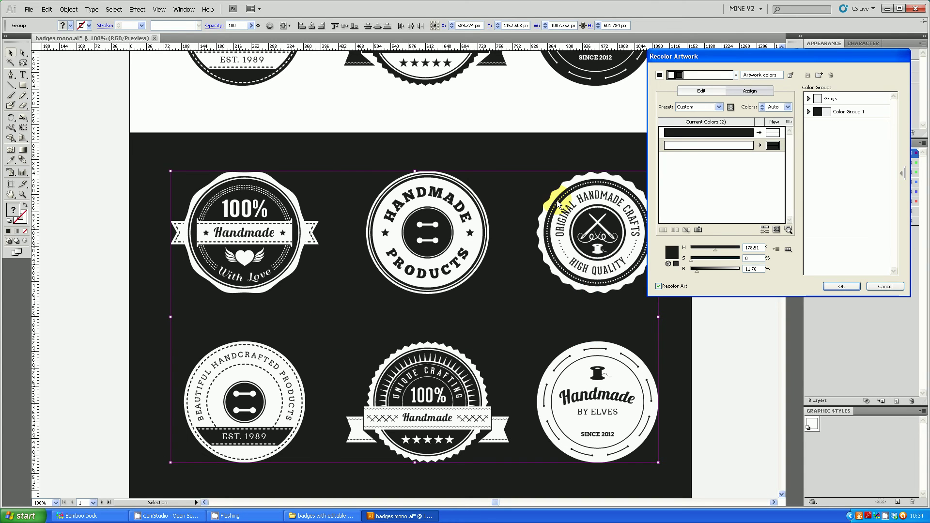
{"action": "left_click", "coordinate": [842, 287]}
Deselect the white-on-charcoal badges and scroll up to the original black-on-white set on the top artboard.
{"action": "scroll", "coordinate": [714, 255], "scroll_direction": "down", "scroll_amount": 1}
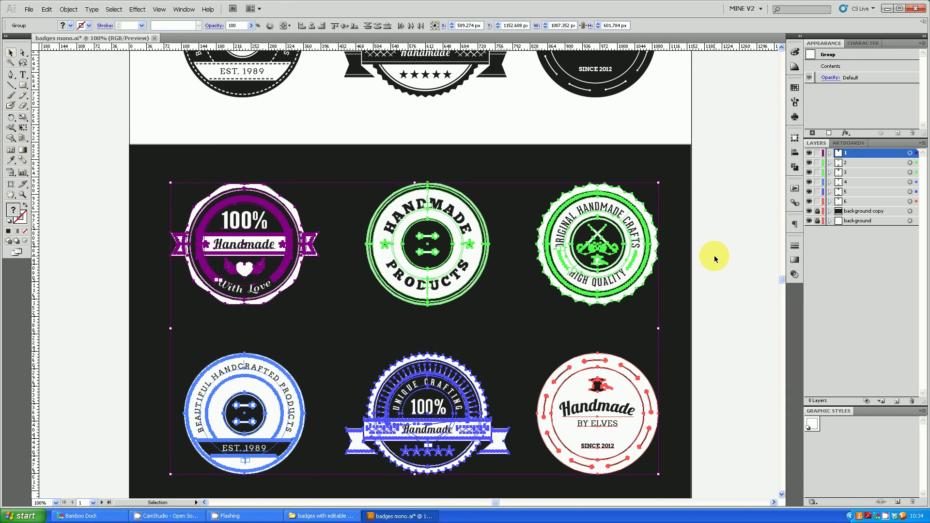
{"action": "left_click", "coordinate": [717, 240]}
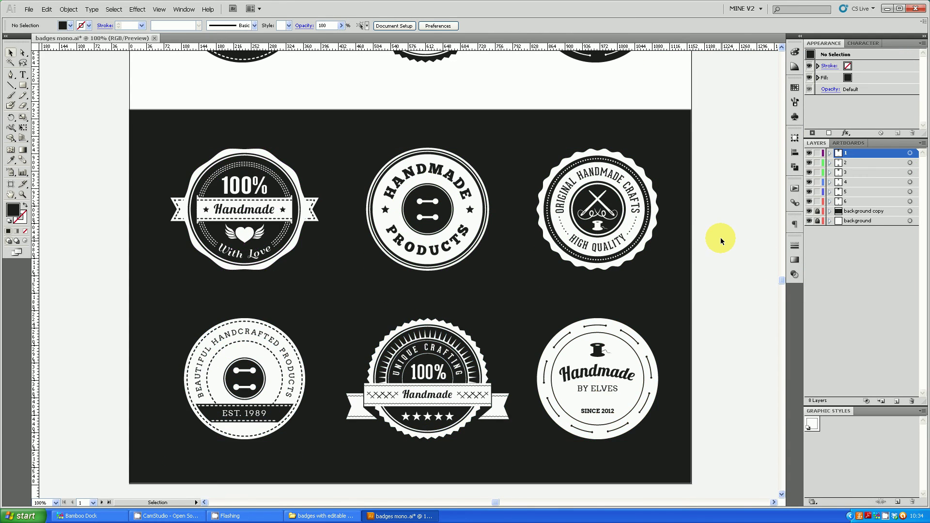
{"action": "scroll", "coordinate": [720, 237], "scroll_direction": "up", "scroll_amount": 2}
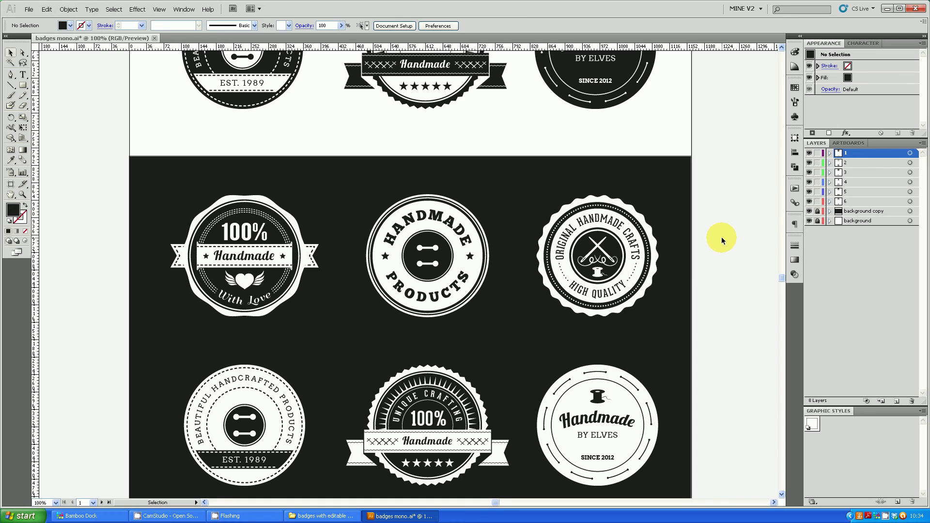
{"action": "scroll", "coordinate": [728, 246], "scroll_direction": "up", "scroll_amount": 14}
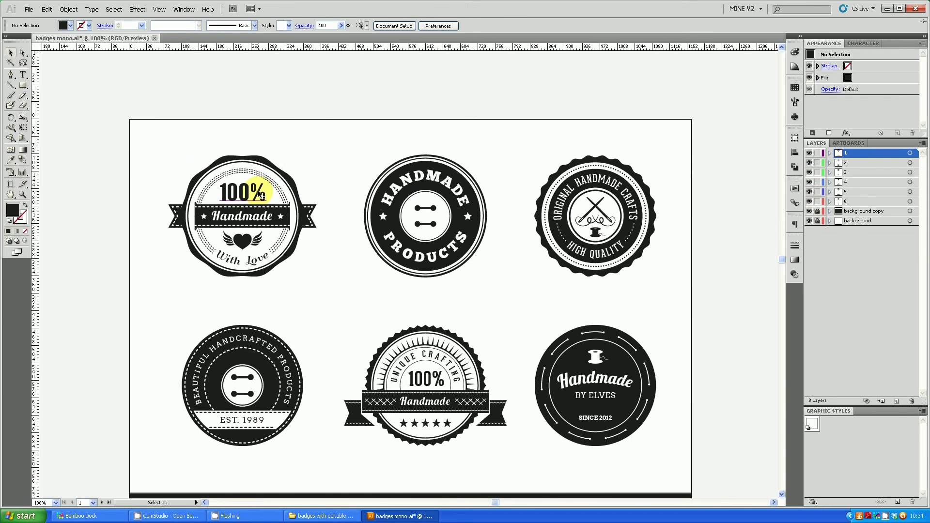
Select the top-left 100% Handmade badge and expand layer 1, its group and the middle banner sublayer.
{"action": "left_click_drag", "start_coordinate": [167, 117], "coordinate": [298, 264]}
{"action": "left_click", "coordinate": [830, 153]}
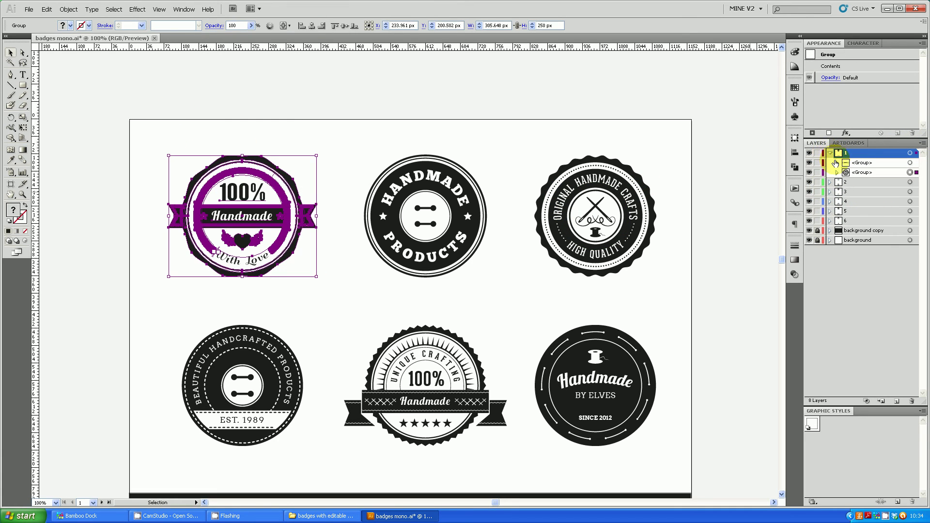
{"action": "left_click", "coordinate": [837, 173]}
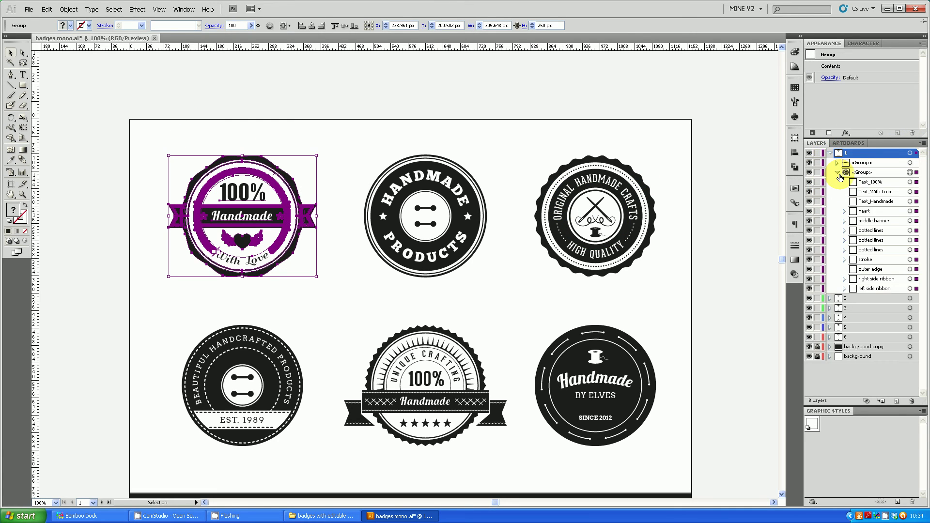
{"action": "left_click", "coordinate": [844, 222]}
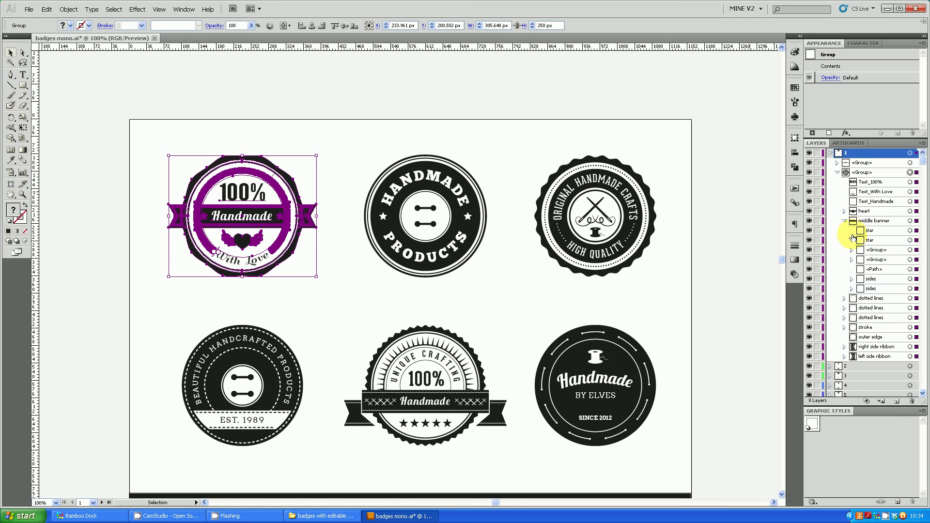
Inspect the fill colour of the banner's first star, then deselect it and collapse the banner sublayer.
{"action": "left_click", "coordinate": [911, 230]}
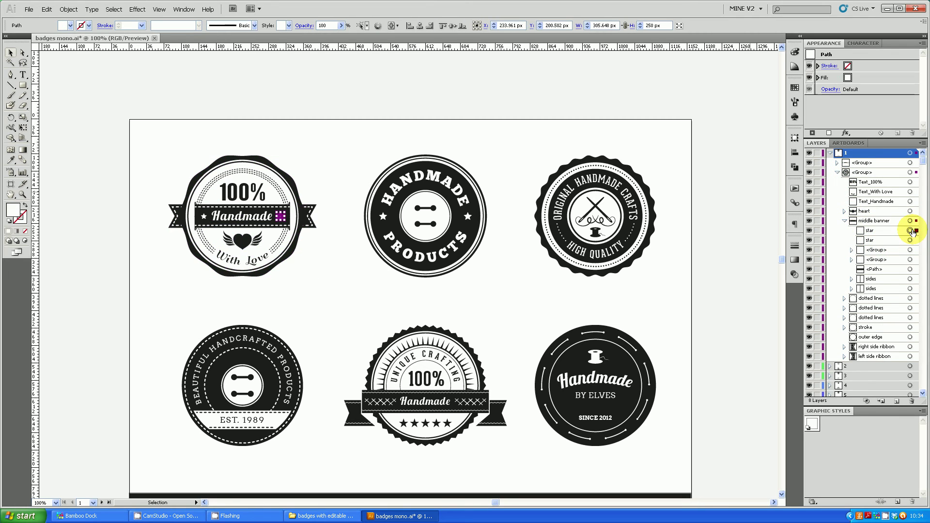
{"action": "left_click", "coordinate": [870, 79]}
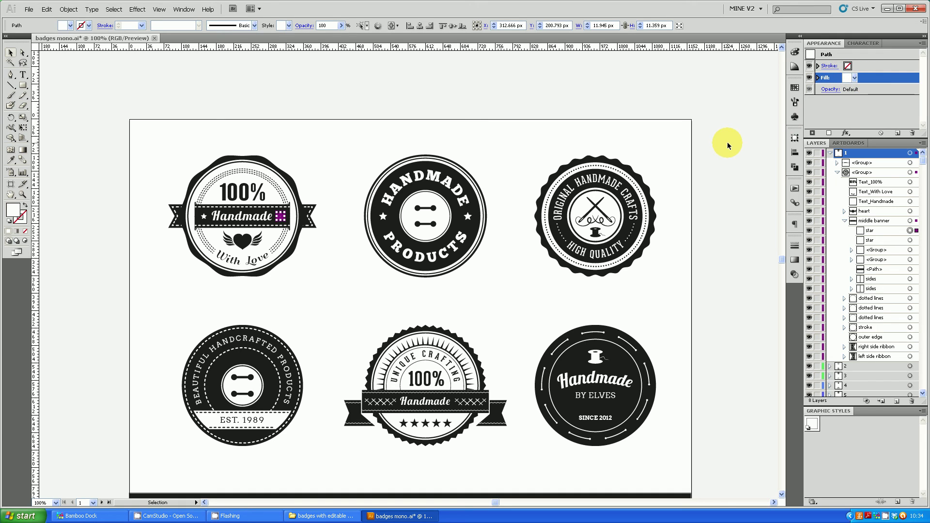
{"action": "left_click", "coordinate": [725, 164]}
{"action": "left_click", "coordinate": [845, 222]}
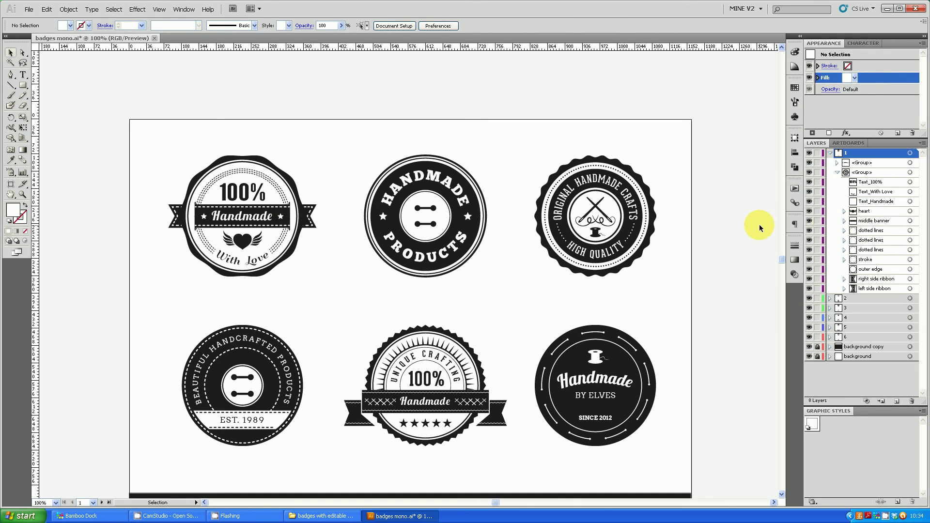
Collapse the badge group and layer 1 in the Layers panel, then bring up the CamStudio recorder.
{"action": "scroll", "coordinate": [734, 215], "scroll_direction": "down", "scroll_amount": 5}
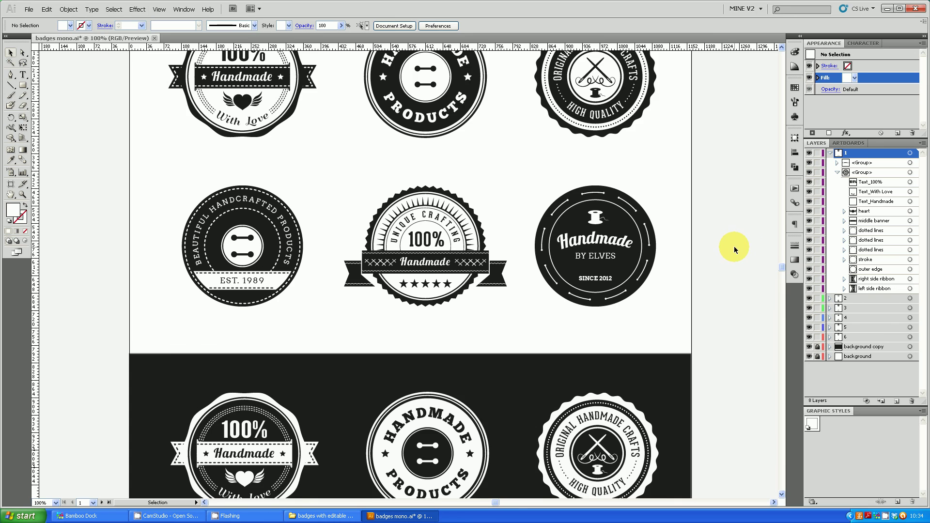
{"action": "scroll", "coordinate": [734, 246], "scroll_direction": "down", "scroll_amount": 9}
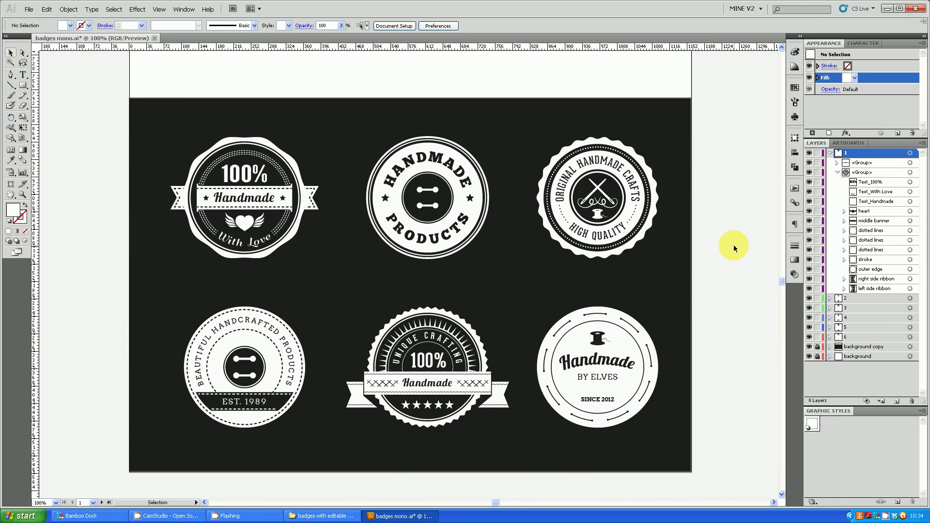
{"action": "scroll", "coordinate": [734, 245], "scroll_direction": "up", "scroll_amount": 12}
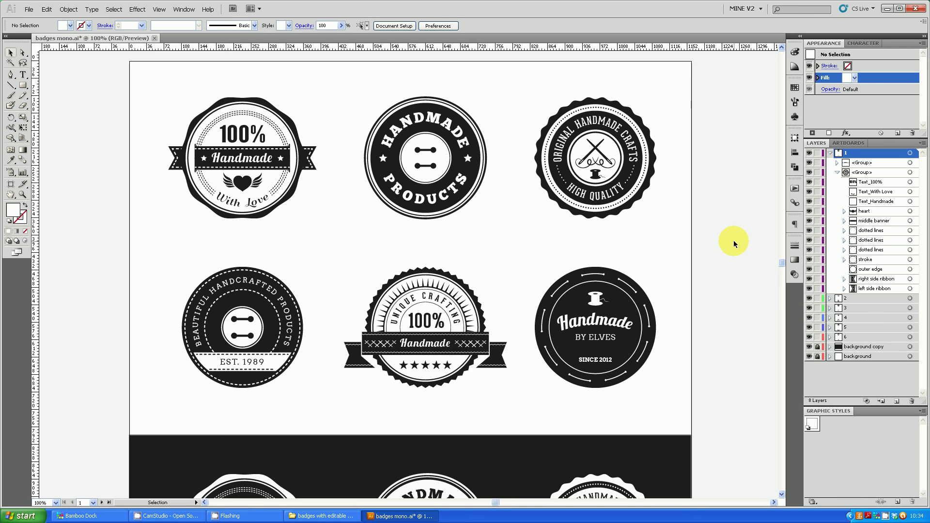
{"action": "left_click", "coordinate": [883, 172]}
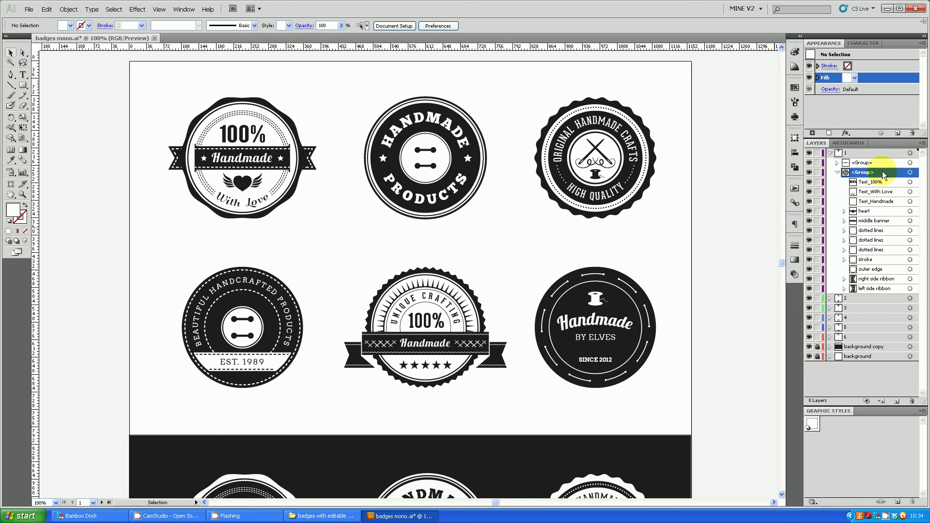
{"action": "left_click", "coordinate": [836, 173]}
{"action": "left_click", "coordinate": [857, 153]}
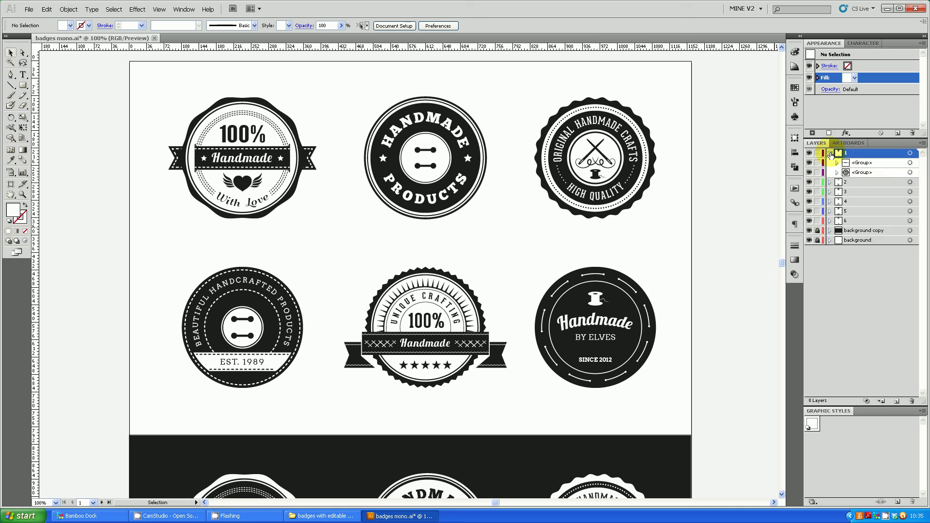
{"action": "left_click", "coordinate": [830, 153]}
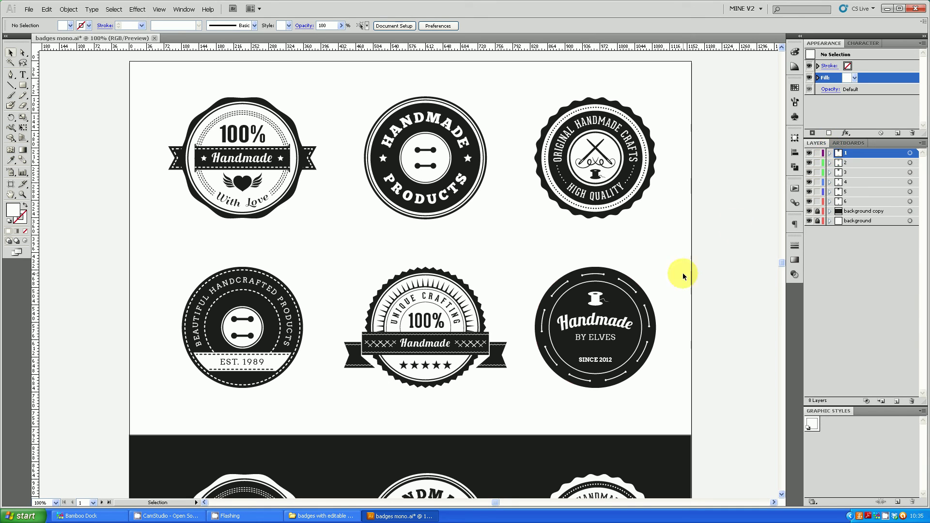
{"action": "left_click", "coordinate": [153, 517]}
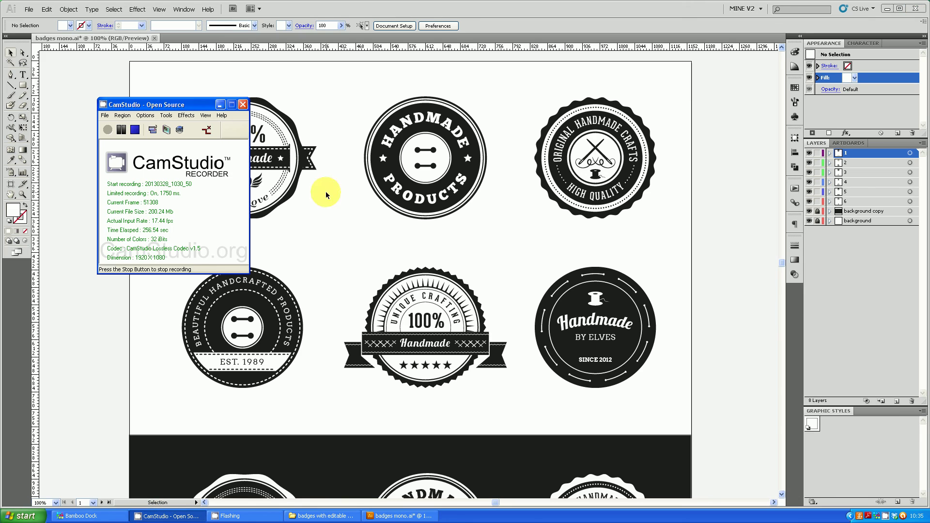